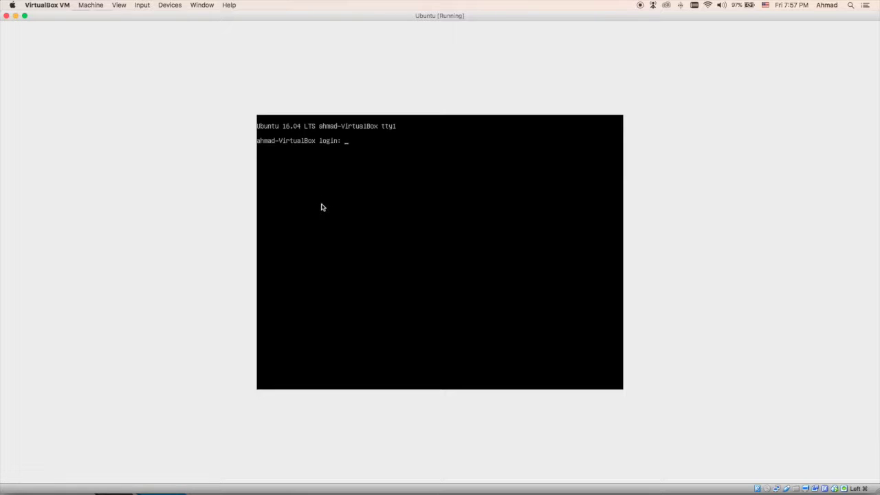
Log in to the tty1 text console with the account's user name and password.
key(Return)
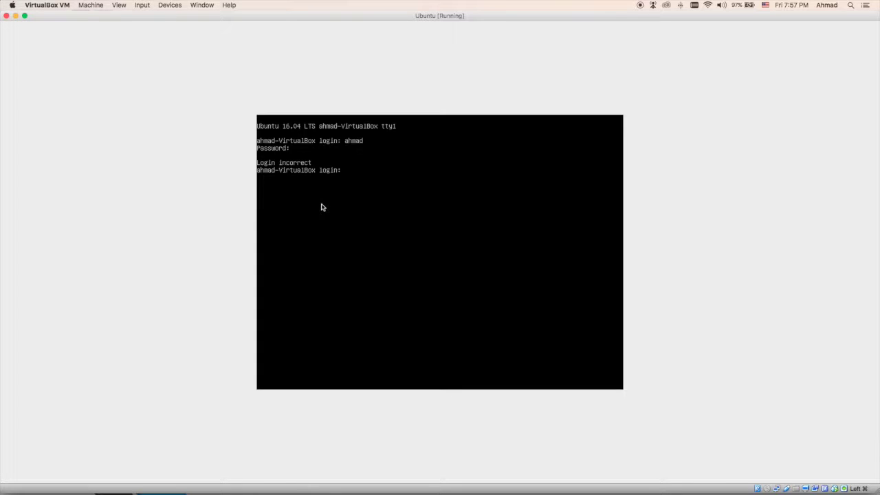
text(ahmad)
key(Return)
key(Return)
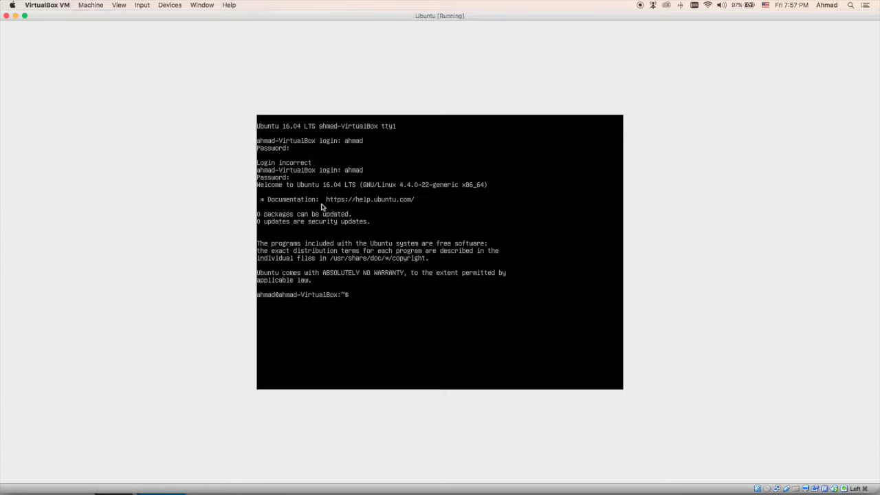
Switch from the text console to the graphical session and unlock it with the account password.
key(ctrl+alt+F7)
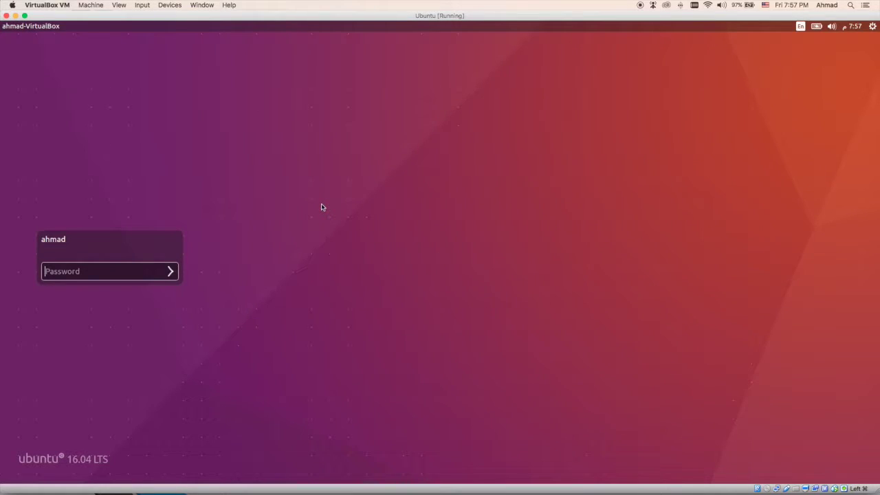
text(•••••••••)
key(Return)
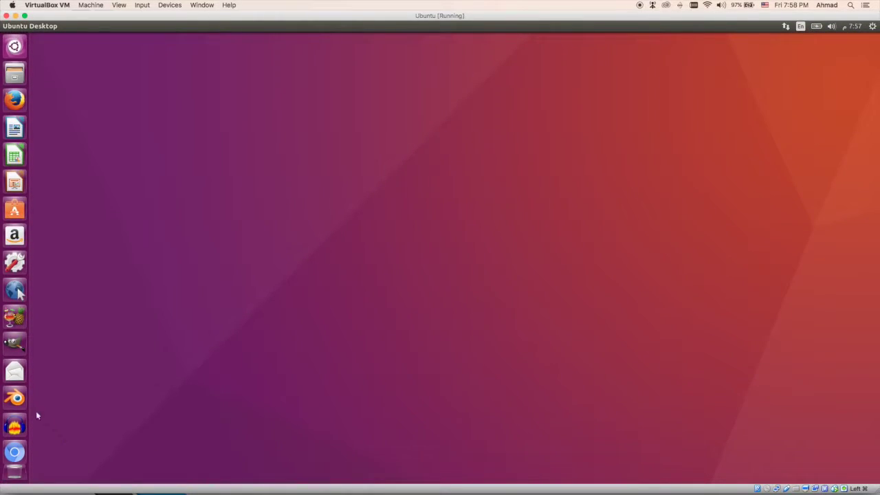
right_click(258, 250)
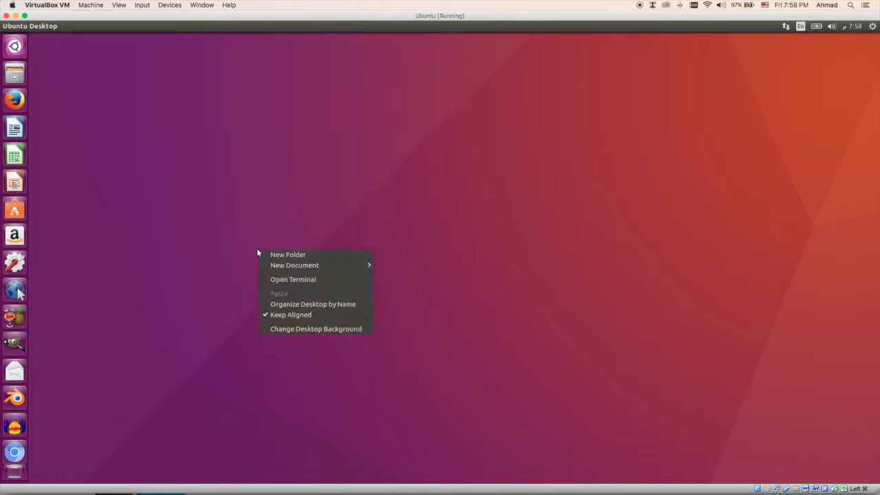
click(205, 234)
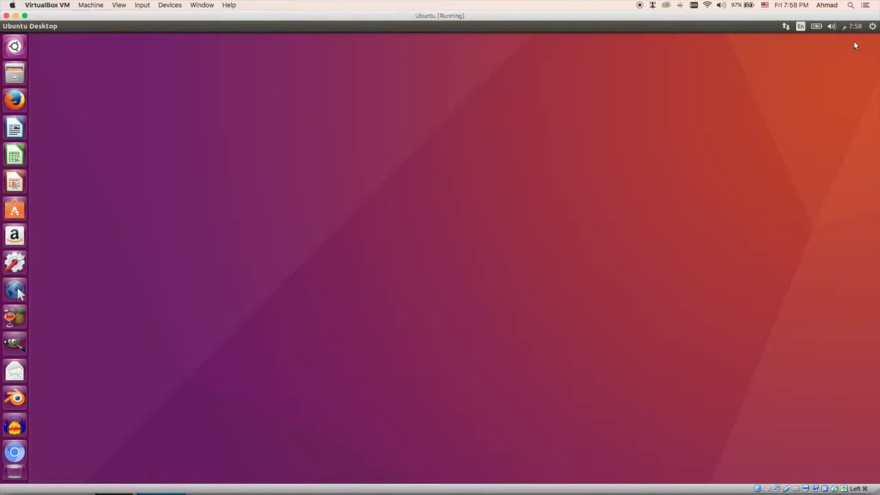
Log out of the Ubuntu desktop session and confirm the logout.
click(873, 26)
click(729, 117)
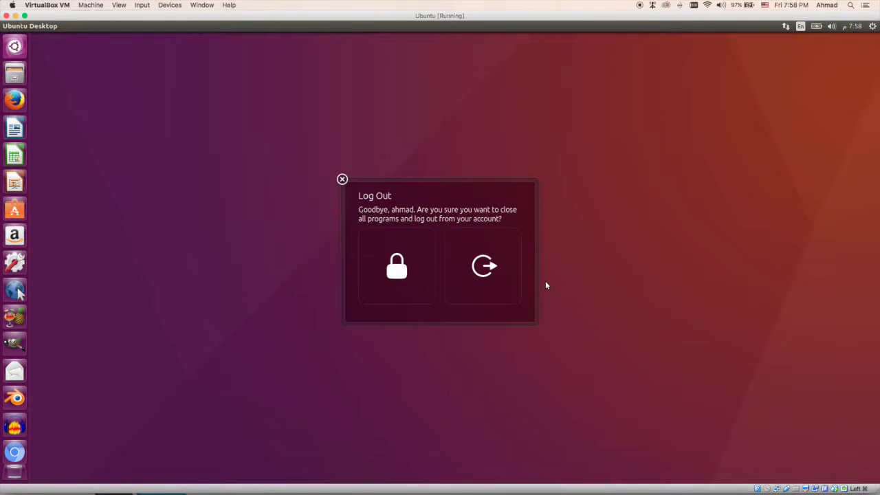
click(485, 275)
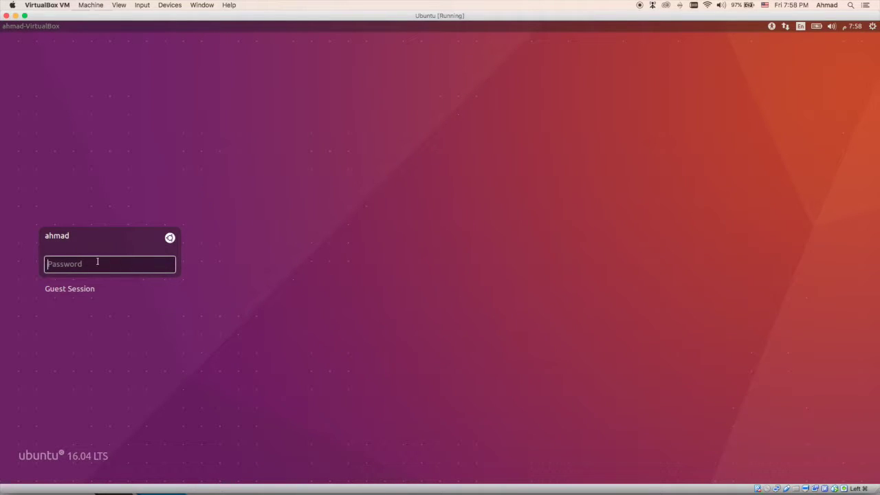
Choose Plasma as the desktop environment on the login screen and log in with the account password.
click(171, 238)
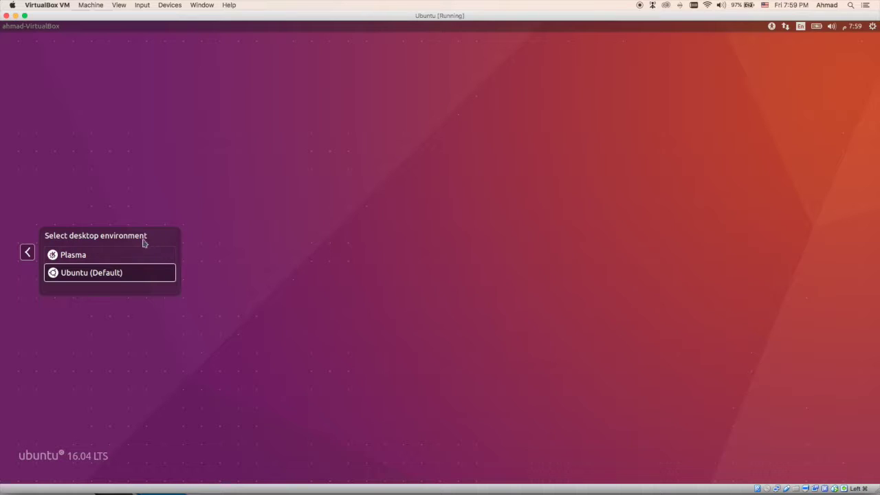
click(100, 257)
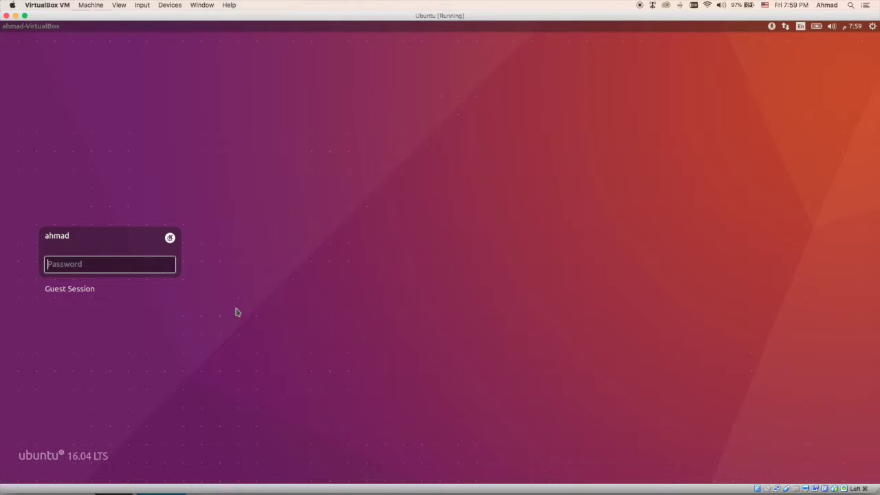
text(********)
key(Return)
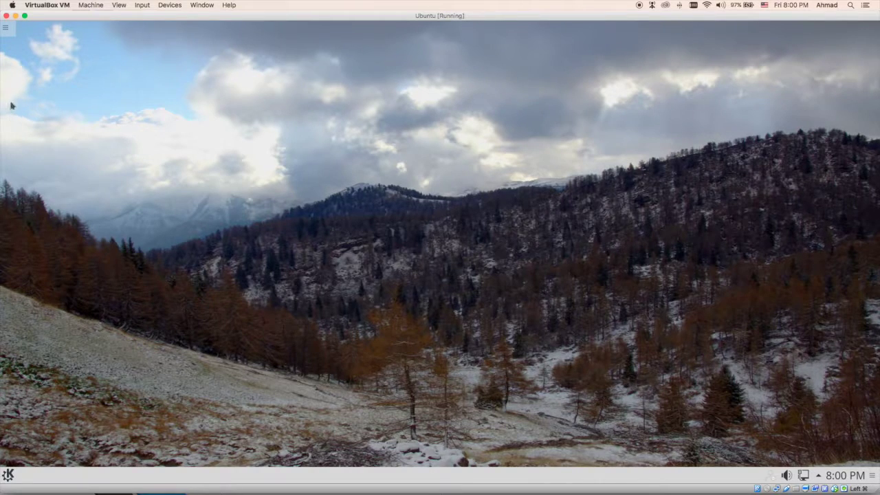
Add an Analog Clock widget to the middle-left area of the Plasma desktop and close the widget list.
click(6, 29)
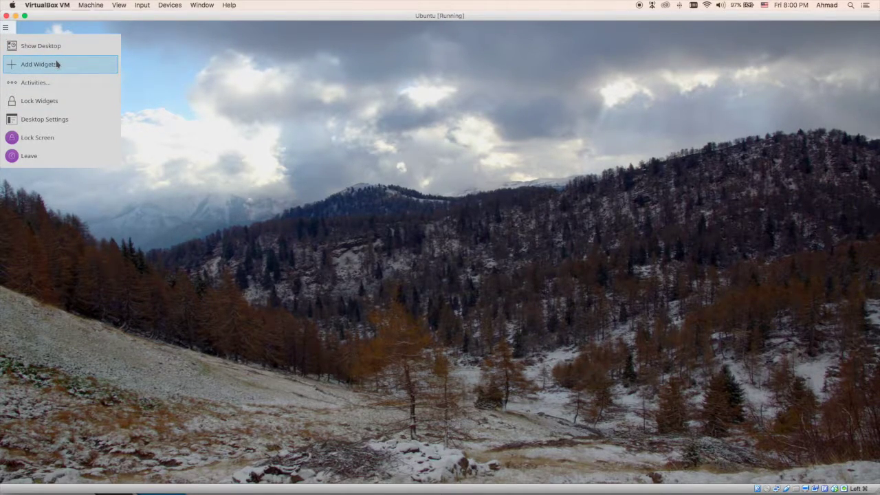
click(218, 73)
click(6, 29)
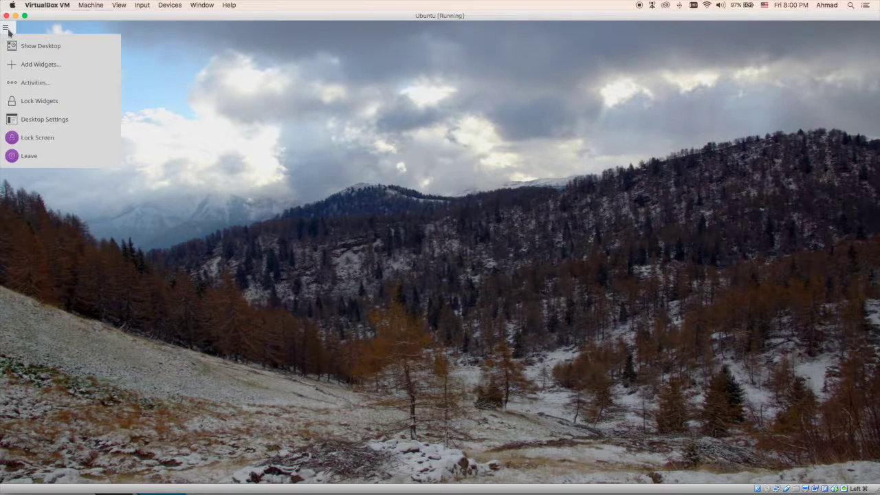
click(30, 64)
drag(104, 227, 229, 233)
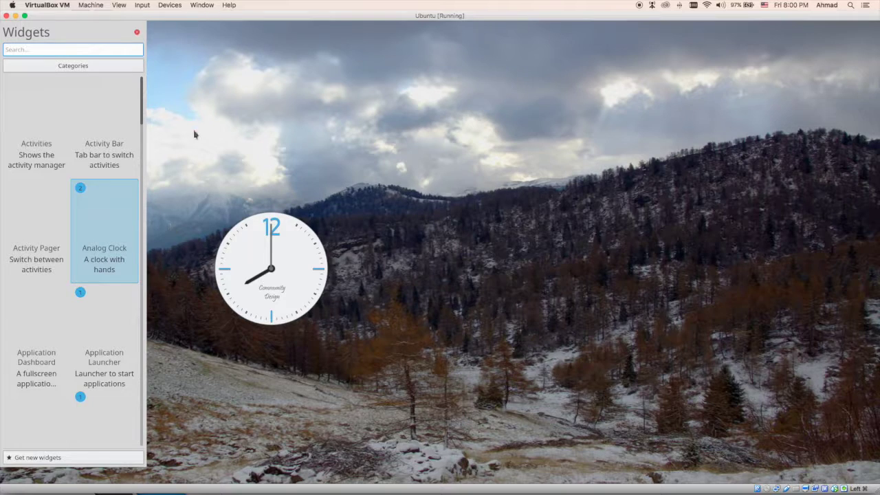
click(137, 31)
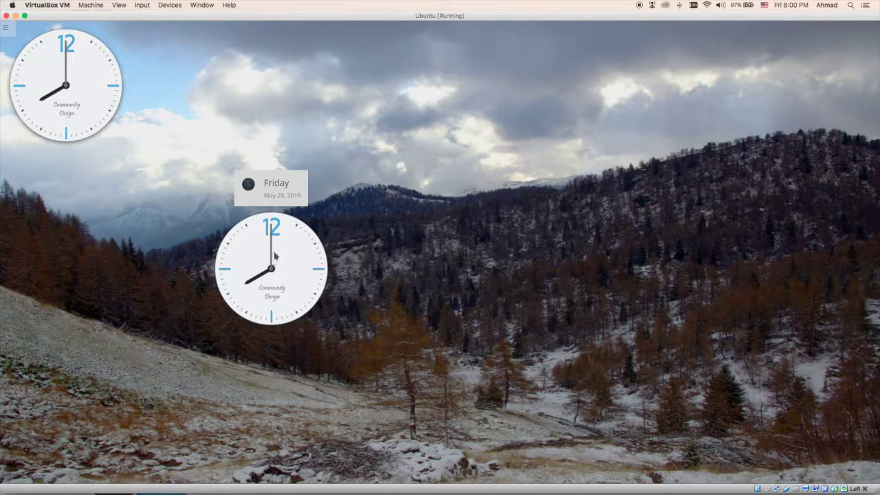
click(274, 261)
click(433, 137)
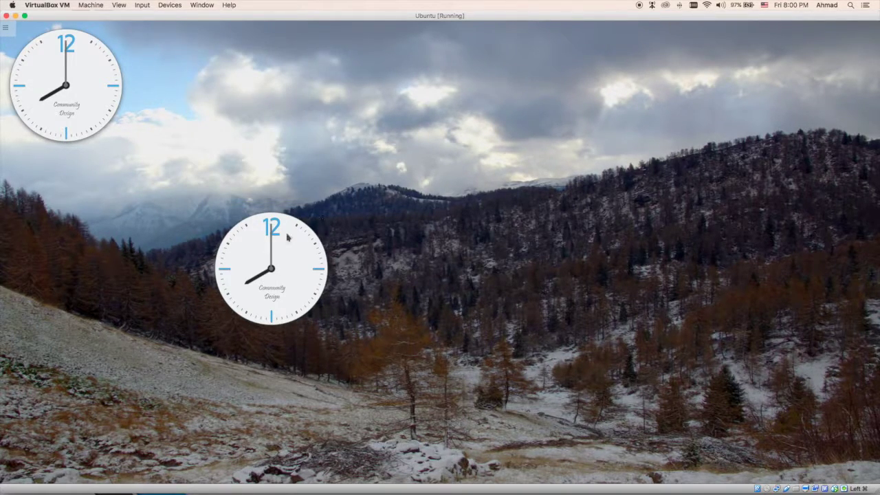
mouse_move(284, 325)
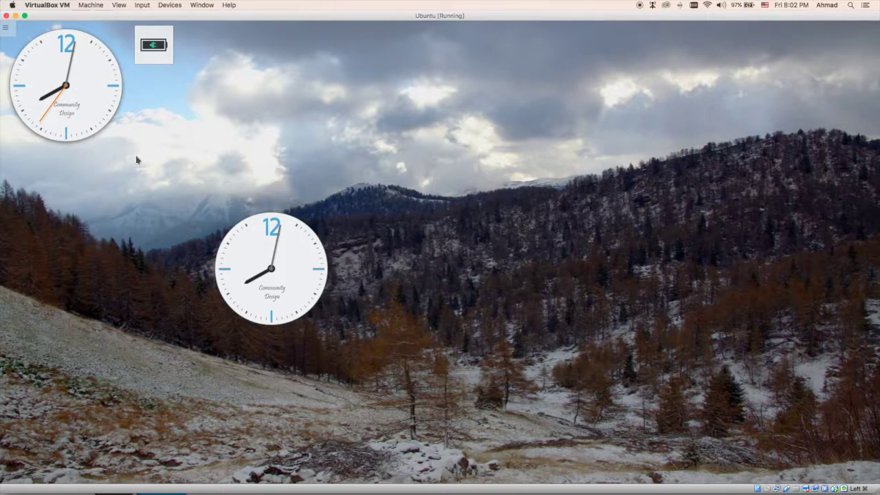
click(121, 80)
click(121, 80)
click(147, 55)
Leave the Plasma session by logging out, confirming without waiting for the countdown.
click(6, 30)
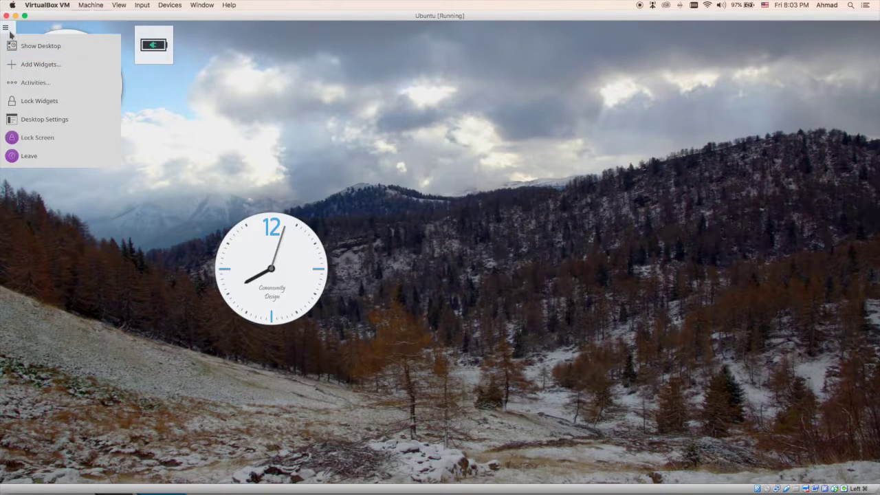
click(34, 156)
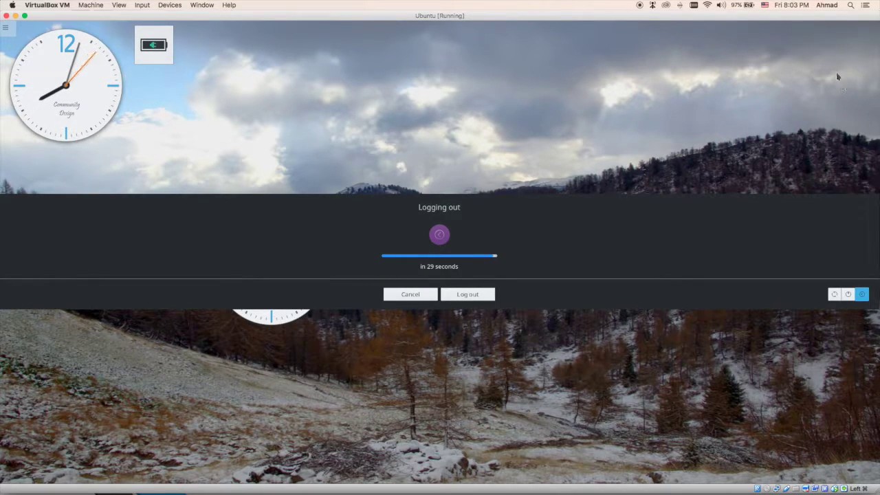
click(461, 296)
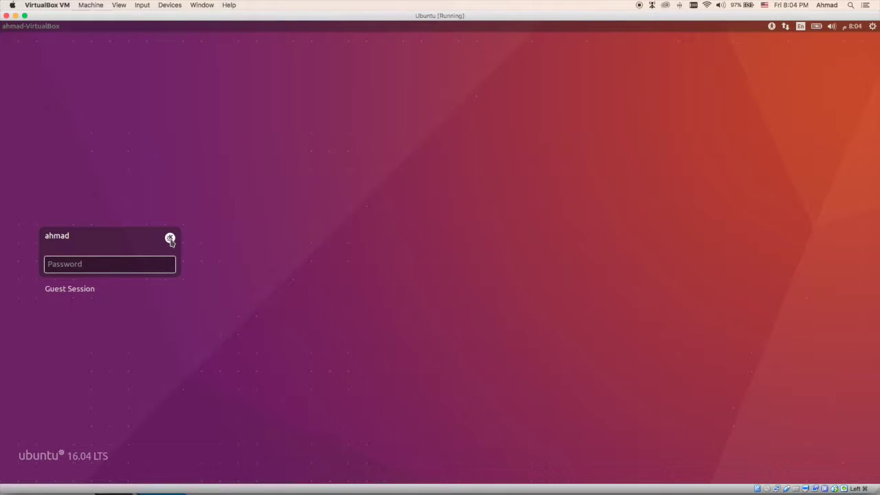
Choose Ubuntu (Default) as the desktop environment on the login screen and log in with the account password.
click(170, 239)
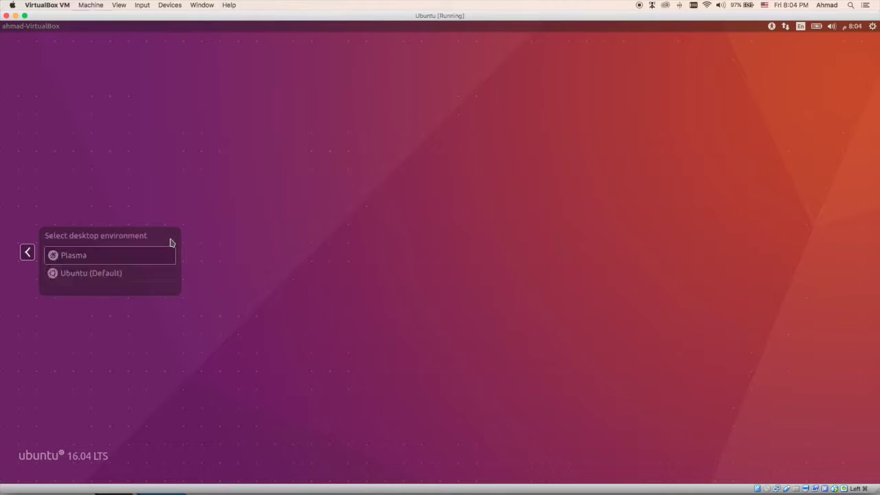
click(78, 274)
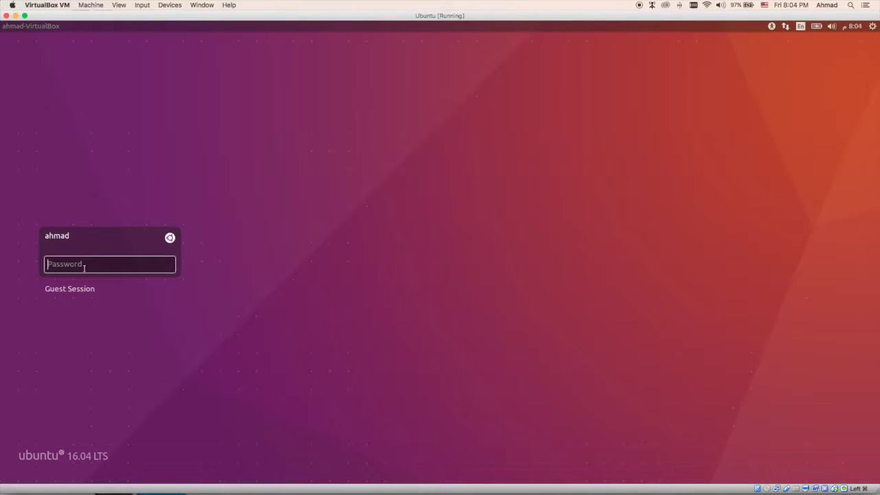
text(••••••••••)
key(Return)
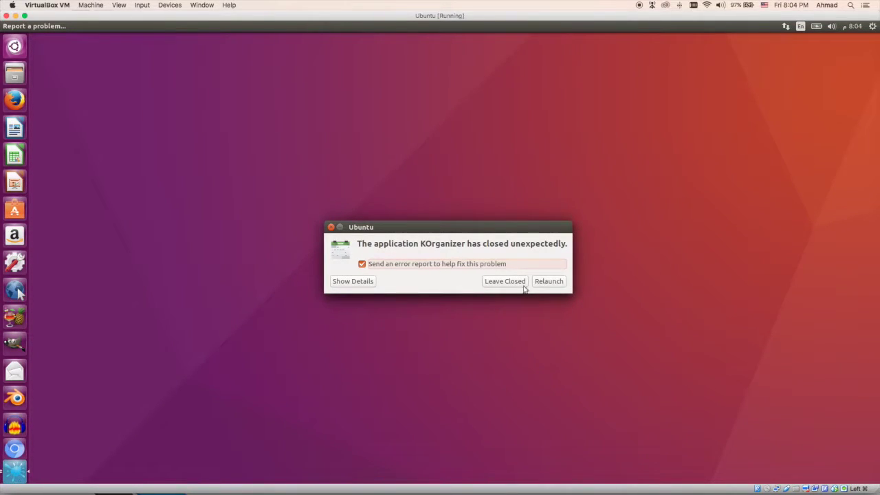
Dismiss the KOrganizer crash report and switch the virtual machine display to full screen.
click(331, 228)
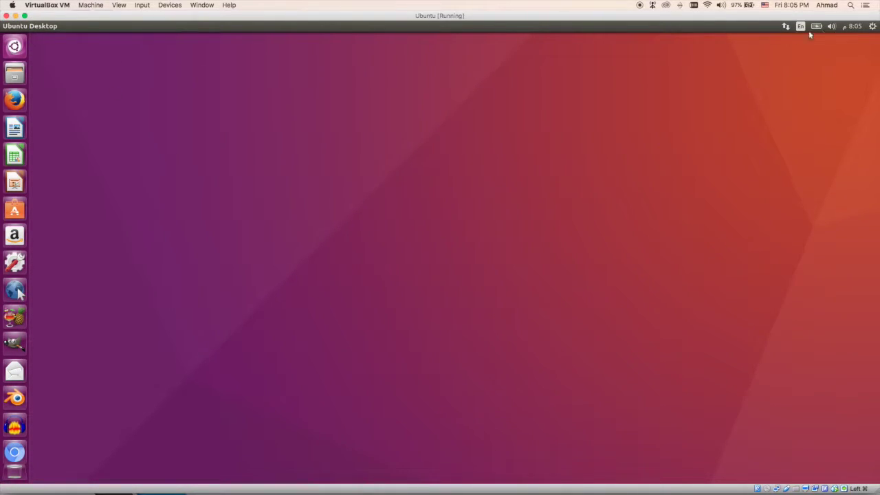
key(super+f)
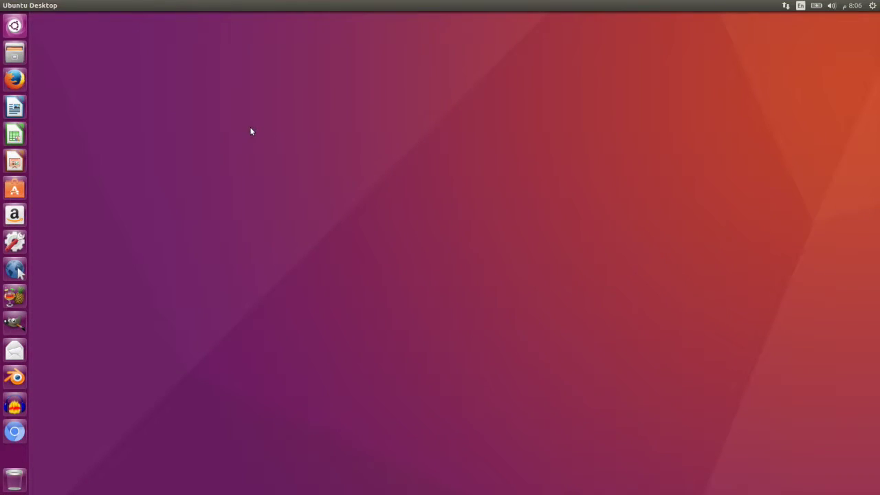
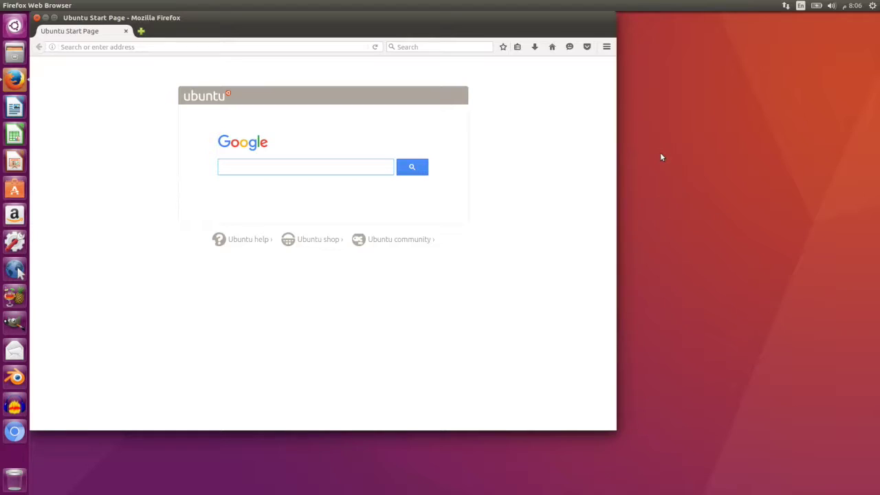
Close the Firefox window, then open a terminal from the desktop and place it near the middle of the screen.
click(37, 17)
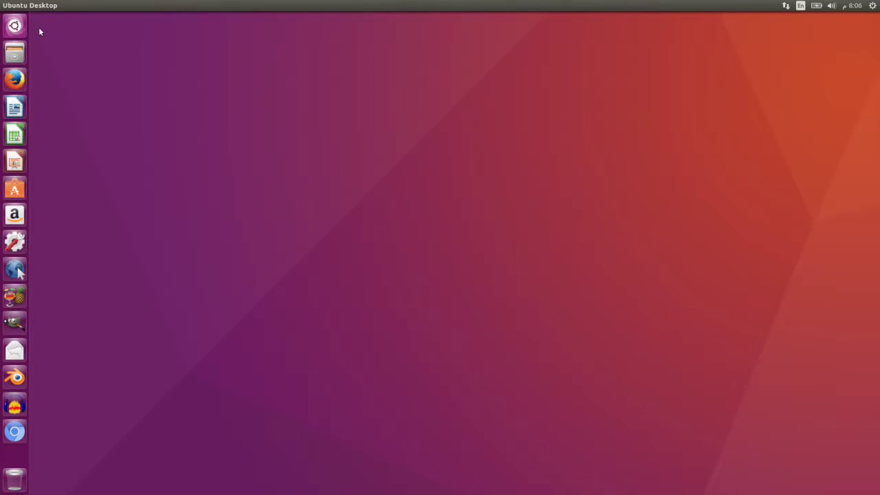
right_click(171, 88)
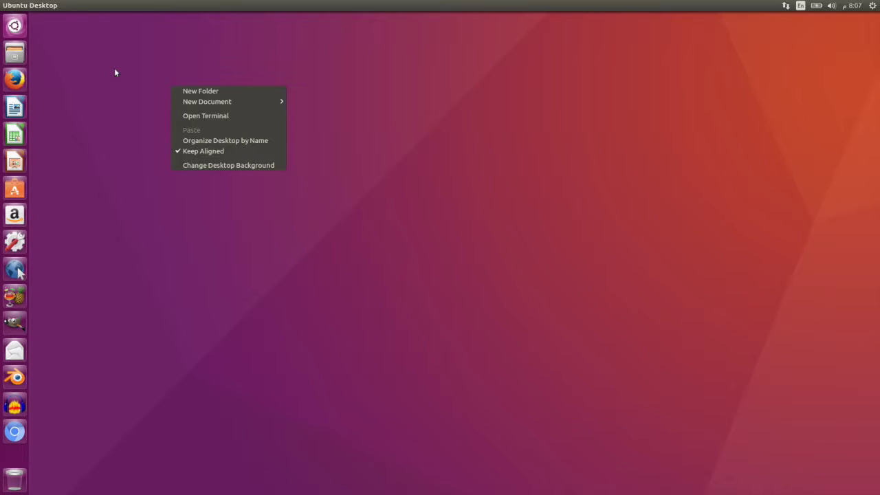
click(190, 118)
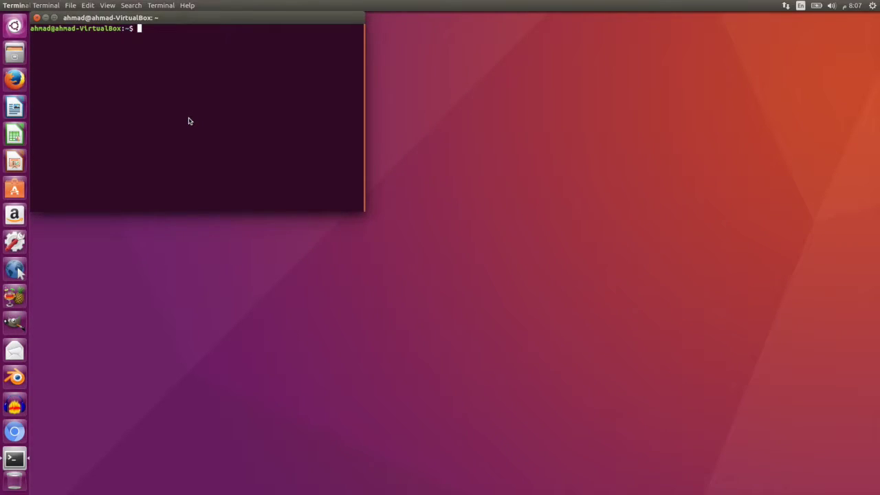
drag(158, 19, 289, 186)
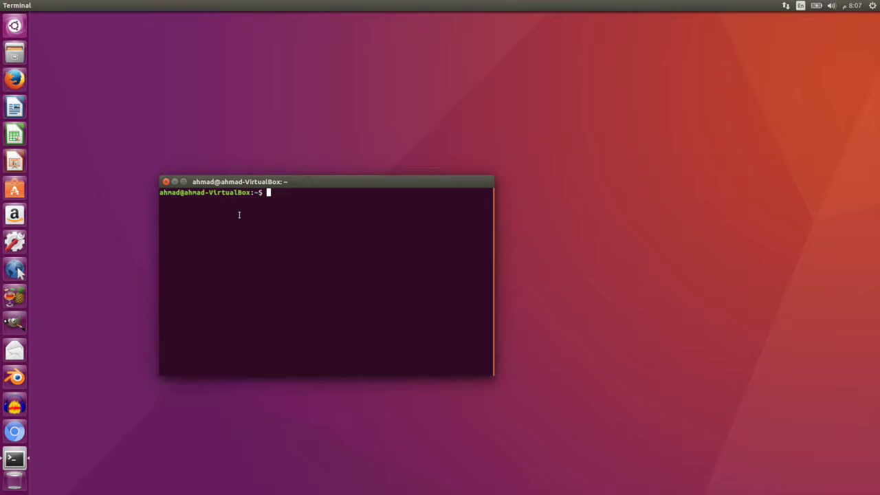
Open a second terminal window from the desktop and close it again.
right_click(128, 76)
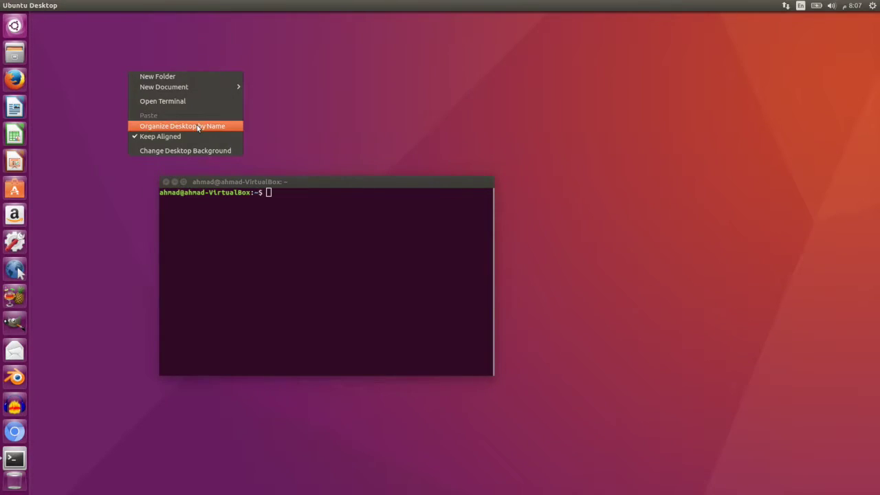
click(156, 103)
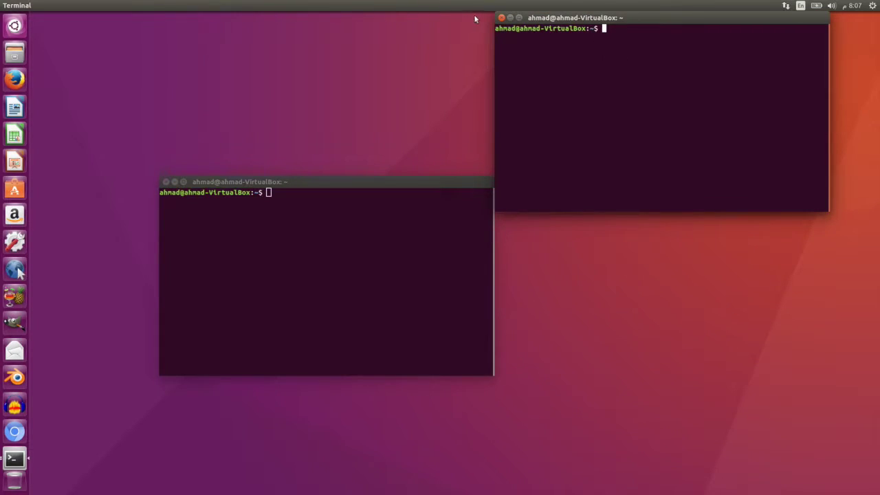
click(501, 18)
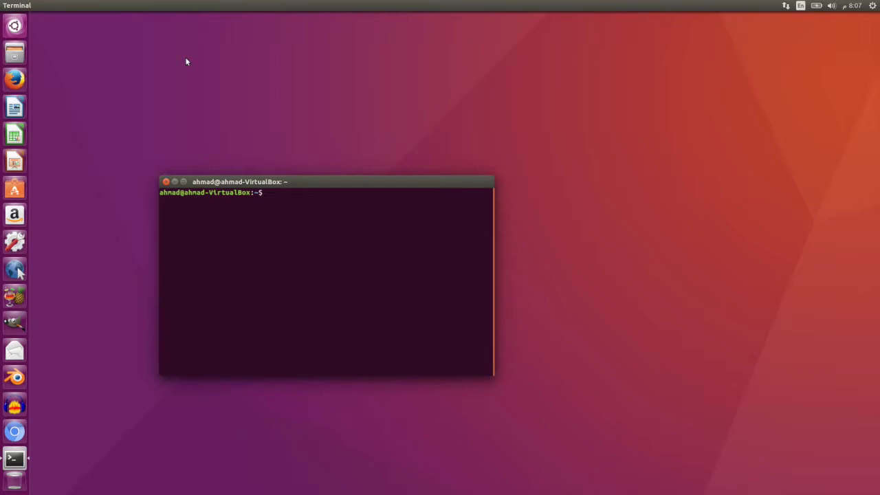
Search the computer for "word" in the Ubuntu Dash.
click(15, 29)
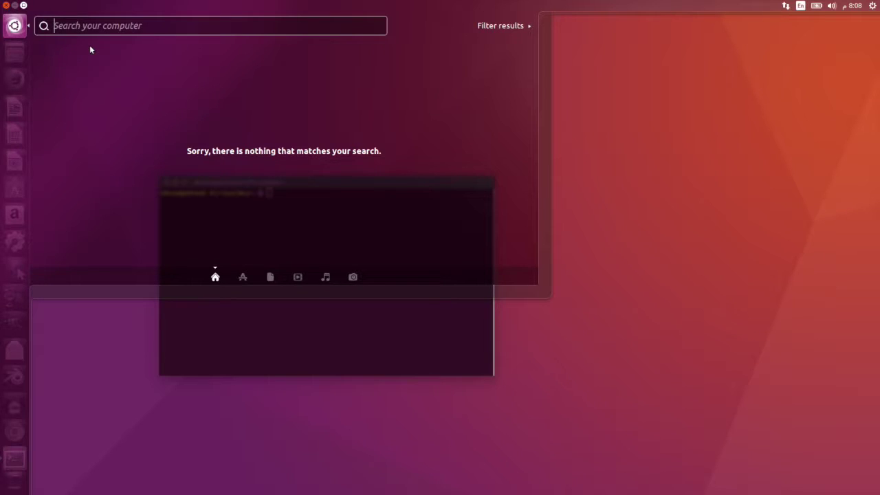
text(word)
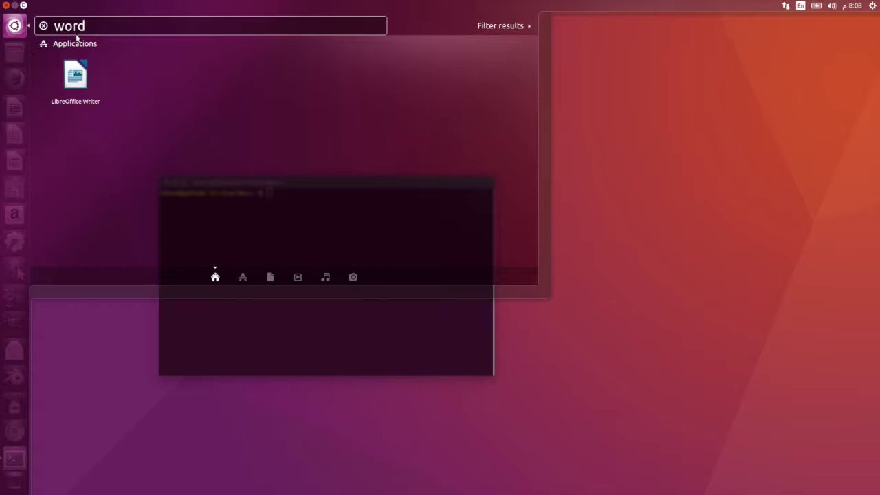
Launch LibreOffice Writer from the search results and close its blank document window again.
click(78, 85)
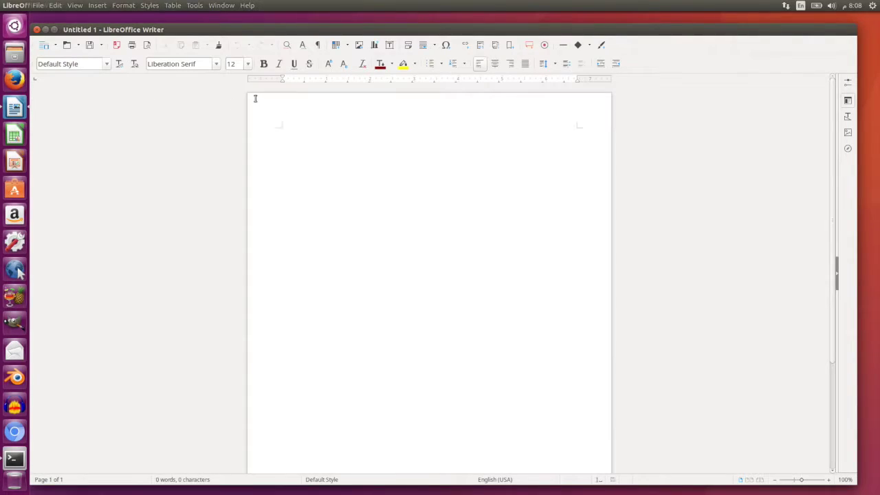
click(37, 30)
Search the computer for "term" in the Dash and clear the search text again.
click(23, 26)
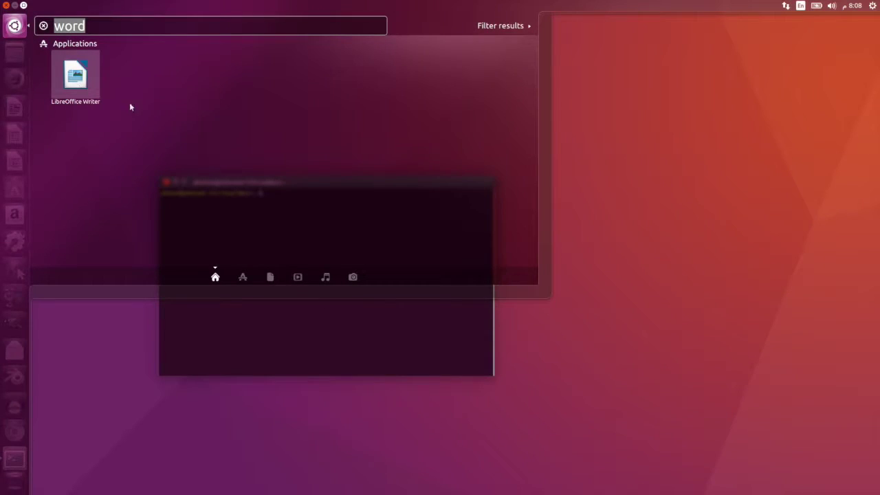
text(term)
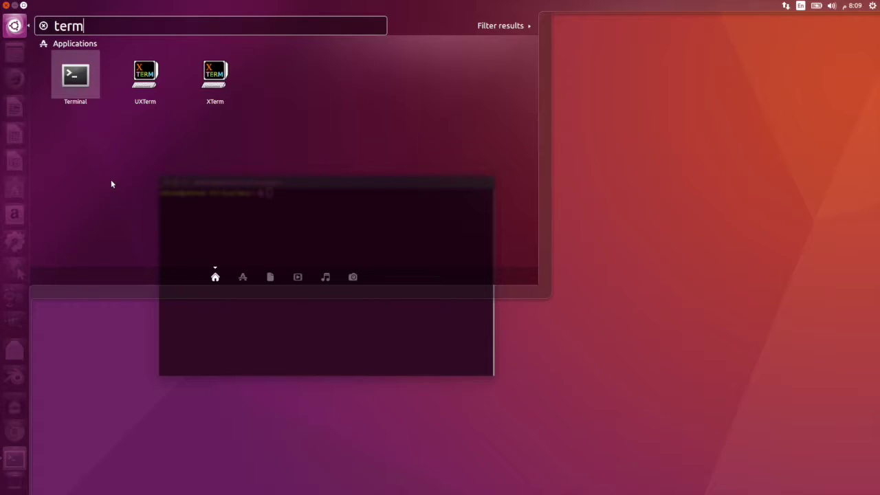
key(BackSpace)
key(BackSpace)
key(BackSpace)
key(BackSpace)
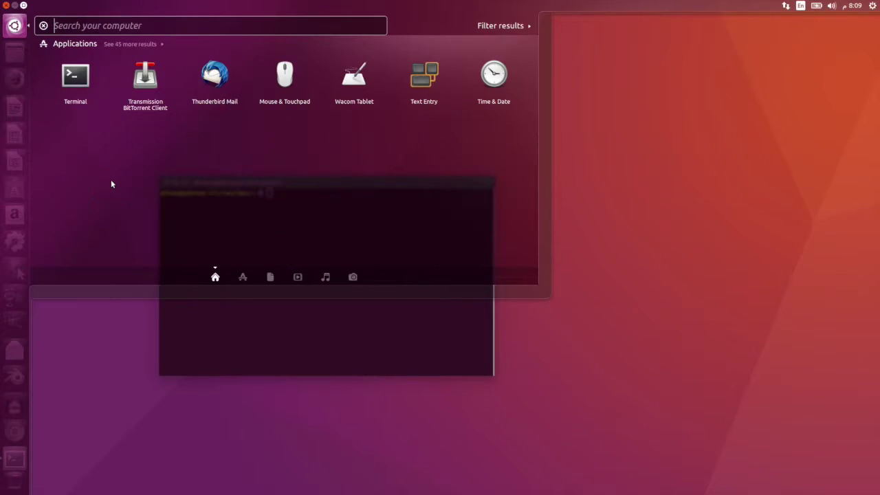
Search the Dash for "cmd", then open Terminal from the results and close the new terminal window.
text(cmd)
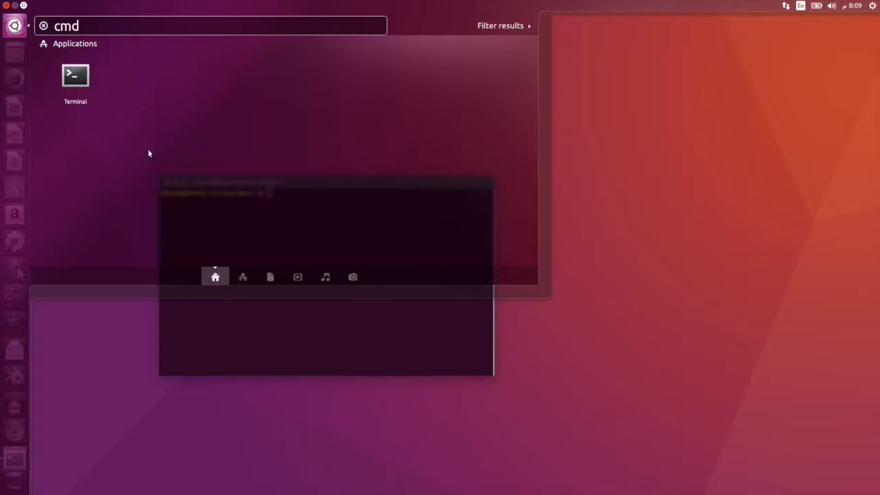
click(81, 88)
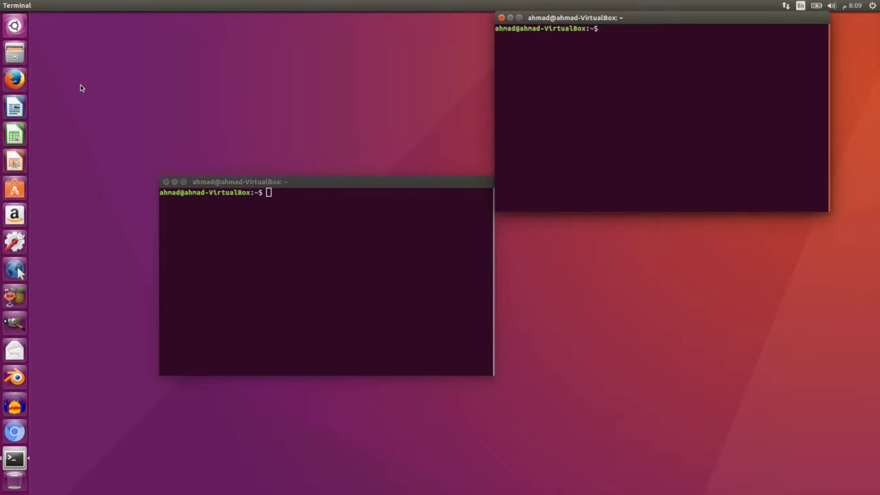
click(501, 17)
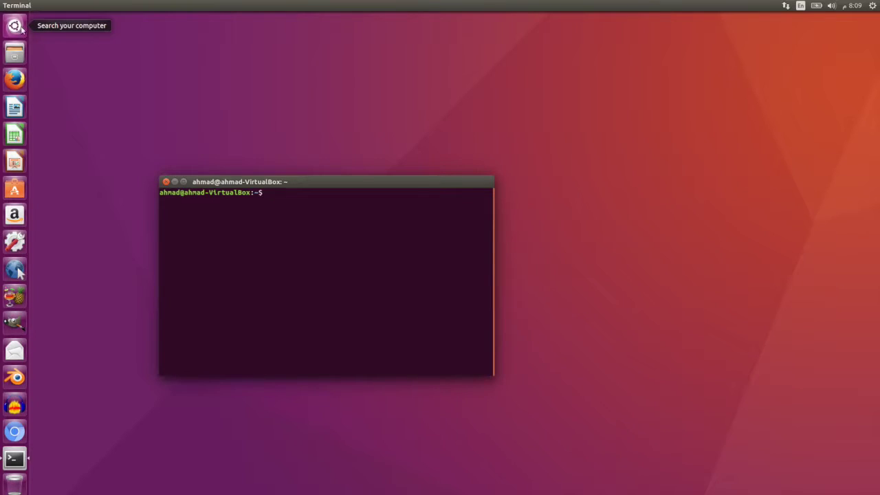
Reopen the Dash and search the computer for "cale".
click(16, 27)
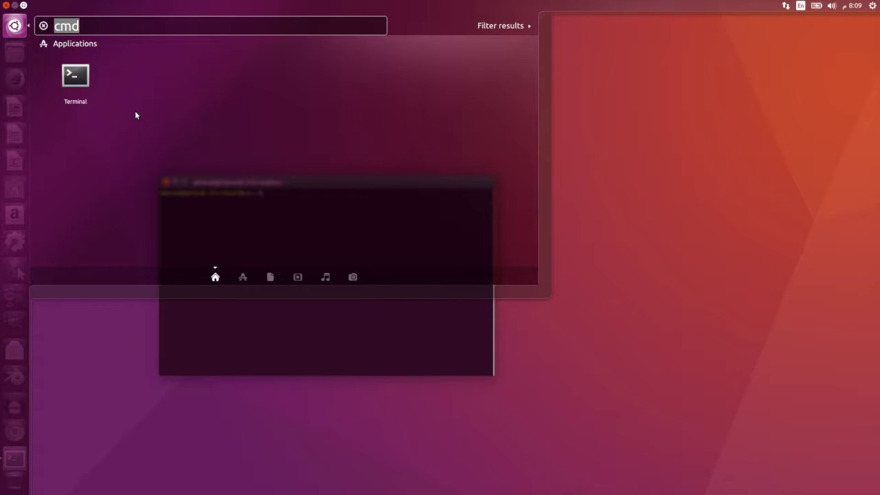
text(cale)
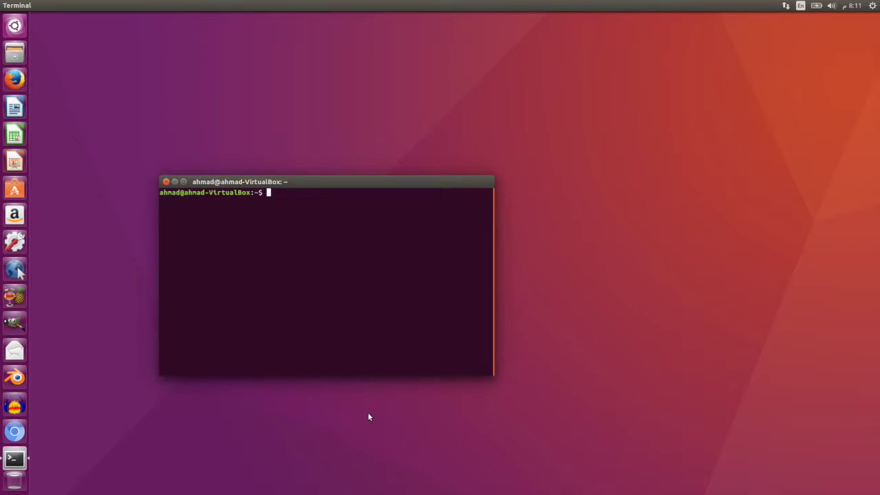
Open the Files file manager at the Home folder and maximize its window.
click(16, 56)
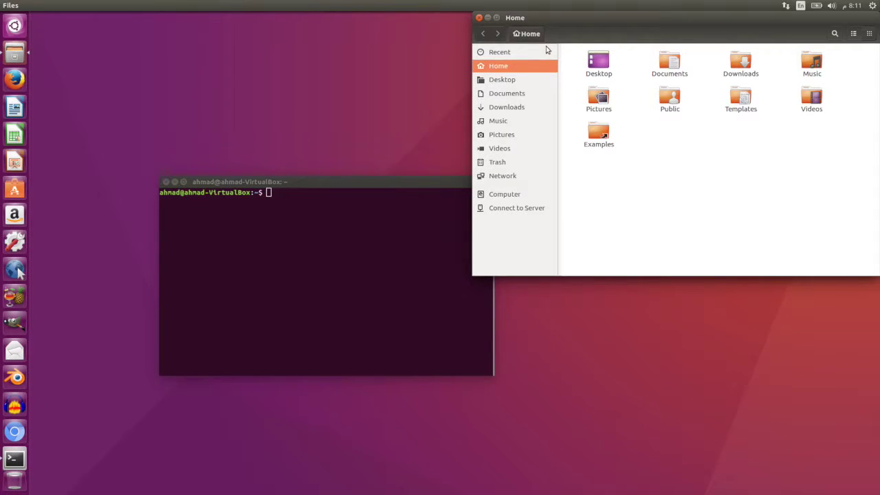
drag(580, 22, 235, 101)
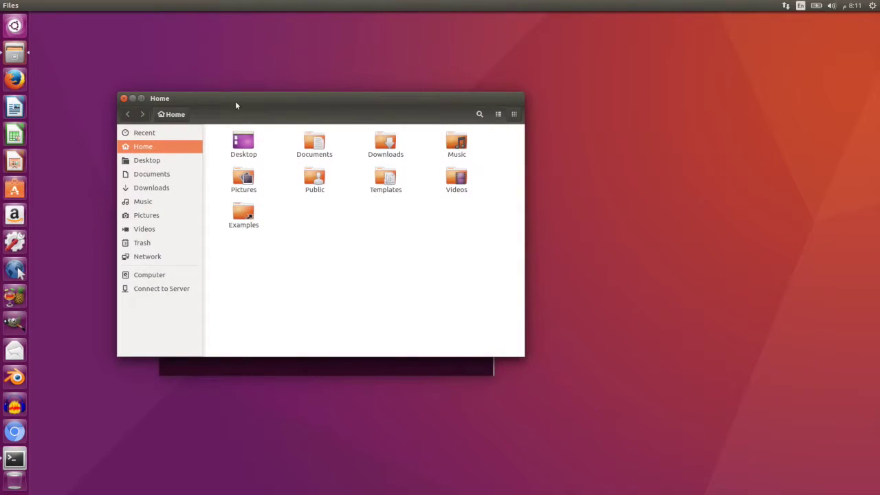
double_click(235, 101)
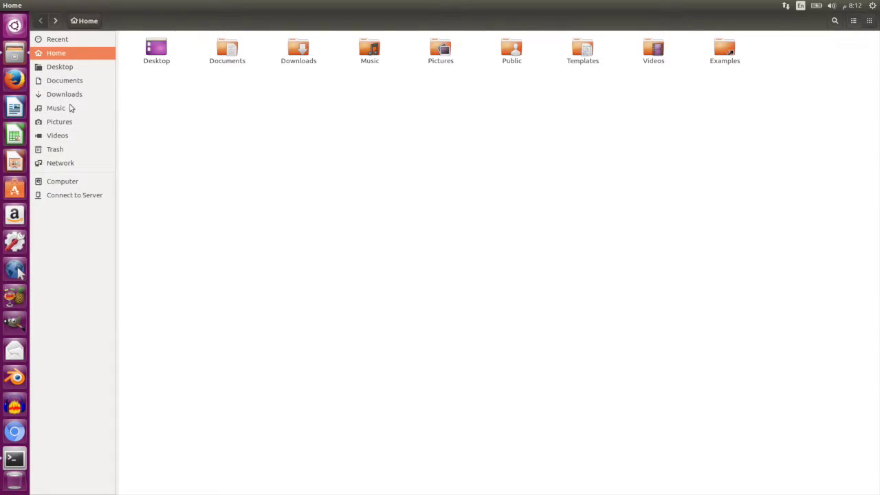
Browse the Desktop, Documents and Downloads folders, returning to Home in between.
click(63, 73)
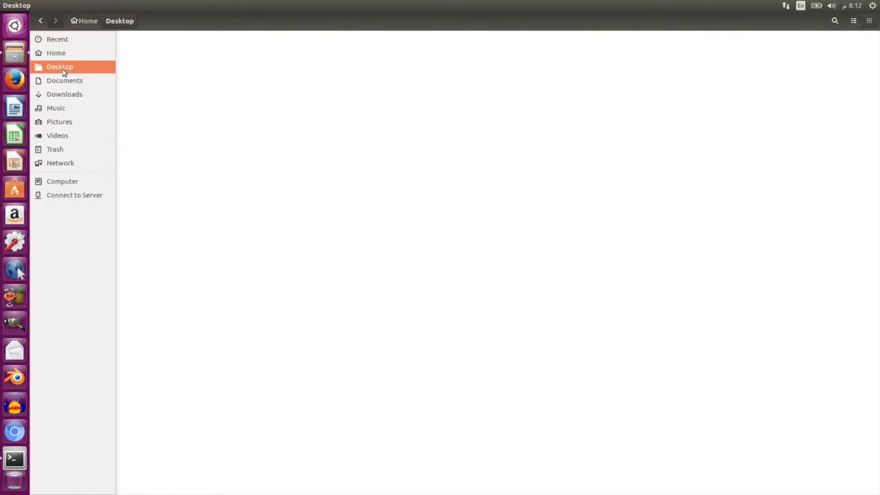
click(68, 81)
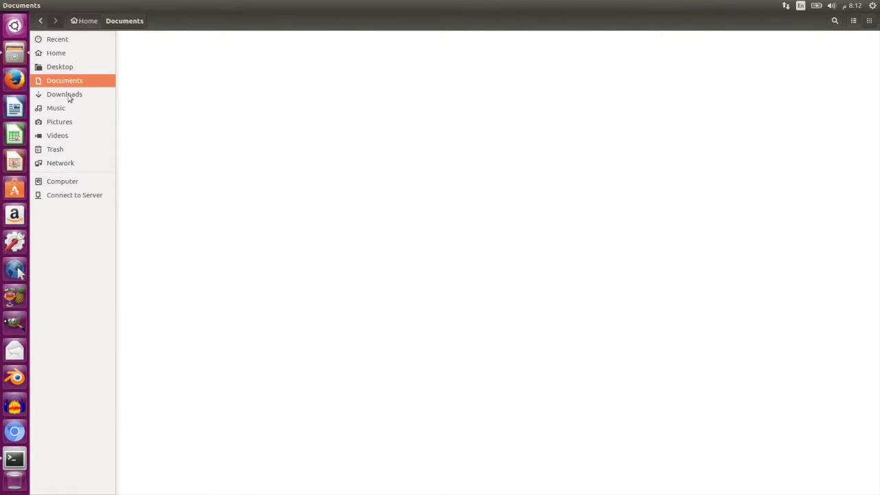
click(70, 95)
click(58, 55)
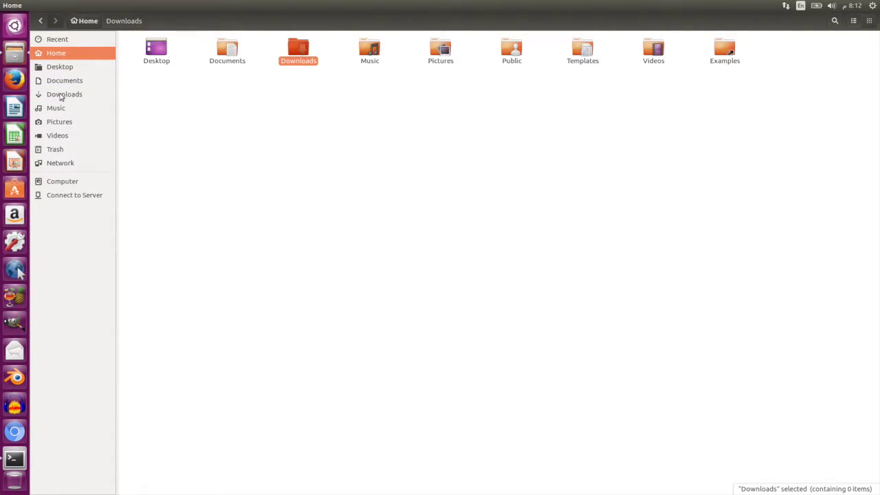
click(65, 70)
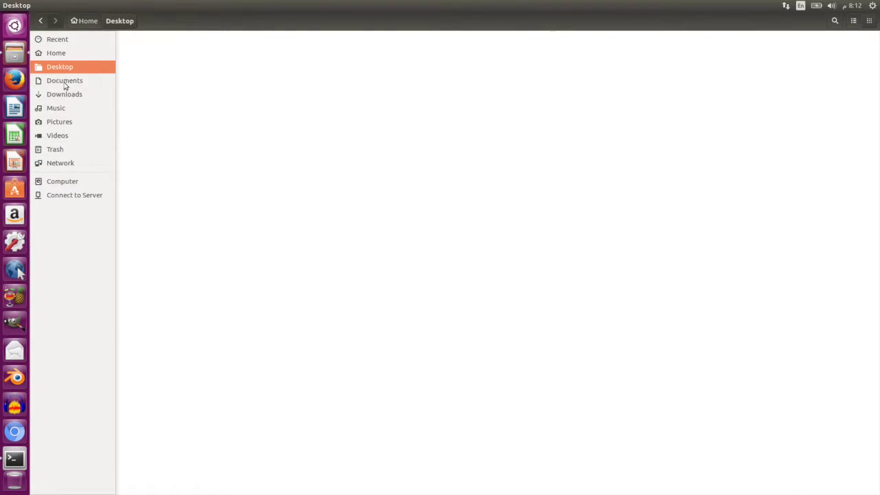
click(66, 95)
Display the Trash, the Network locations and the Computer root folder in turn.
click(63, 153)
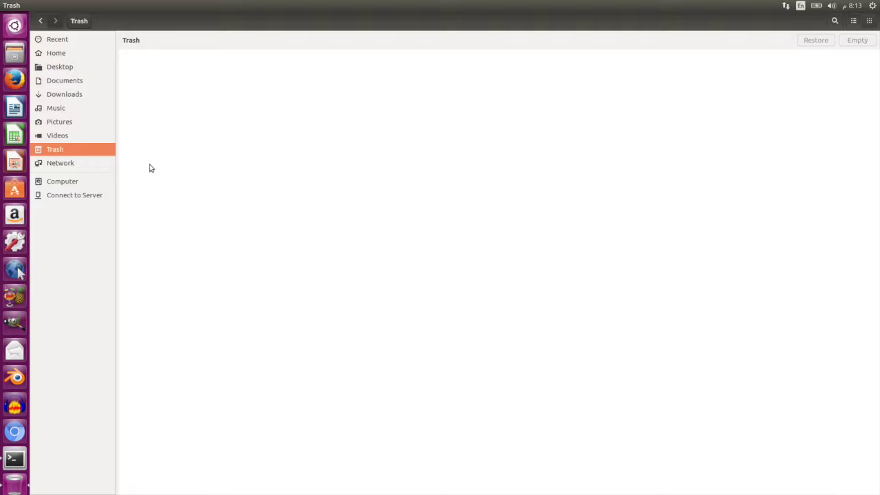
click(95, 165)
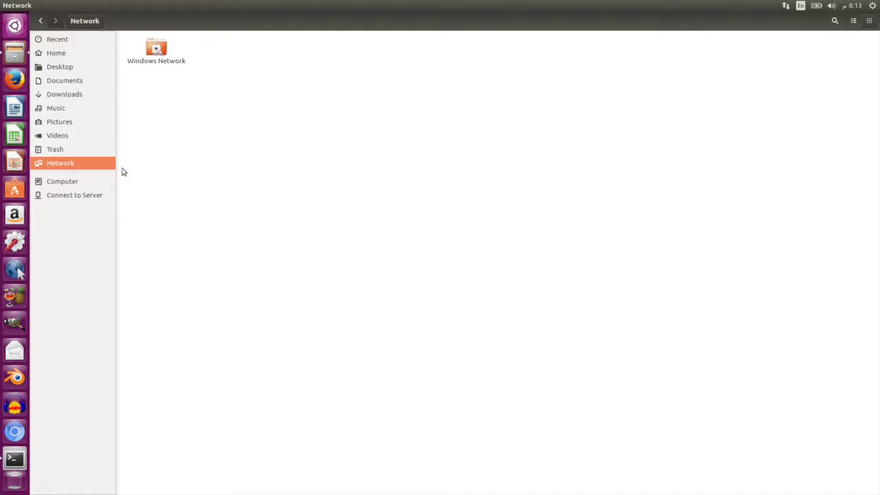
click(85, 183)
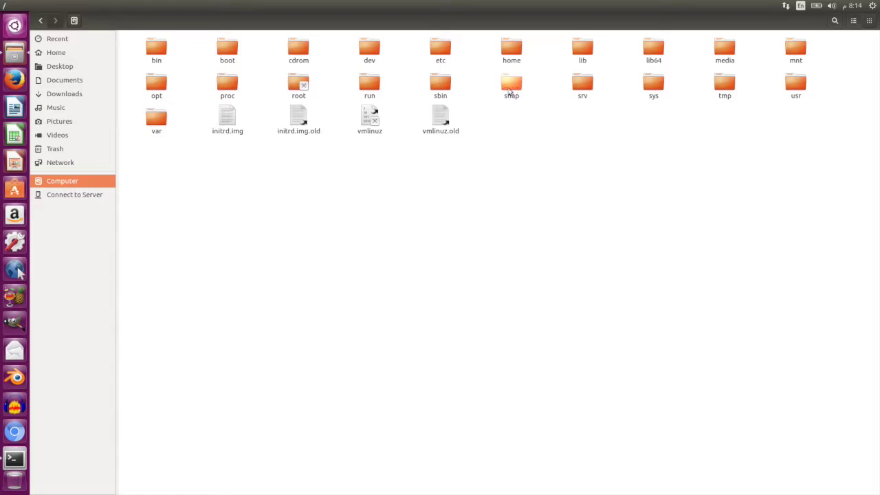
Look through the contents of the etc folder and go back to the root folder.
double_click(443, 51)
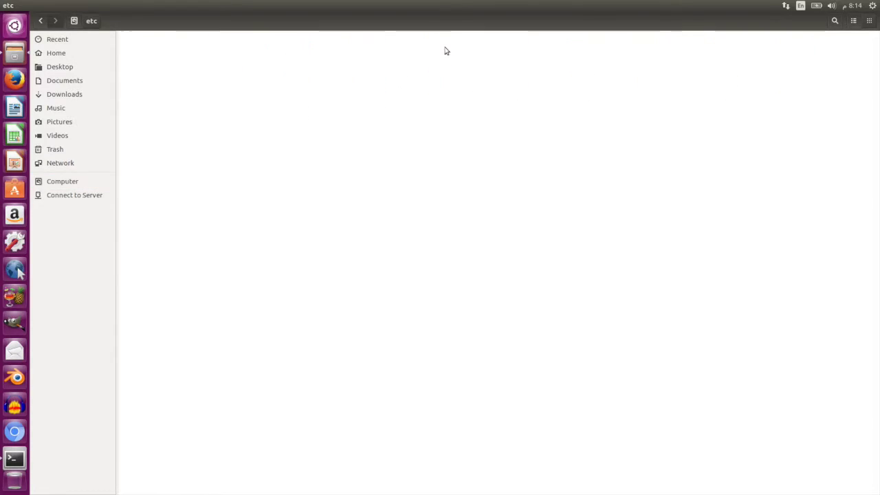
scroll(285, 152, down, 10)
scroll(285, 151, up, 7)
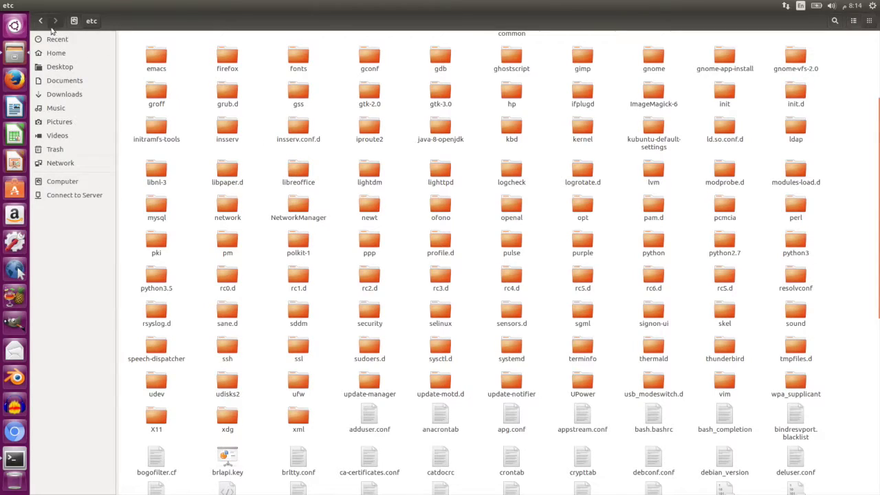
click(41, 21)
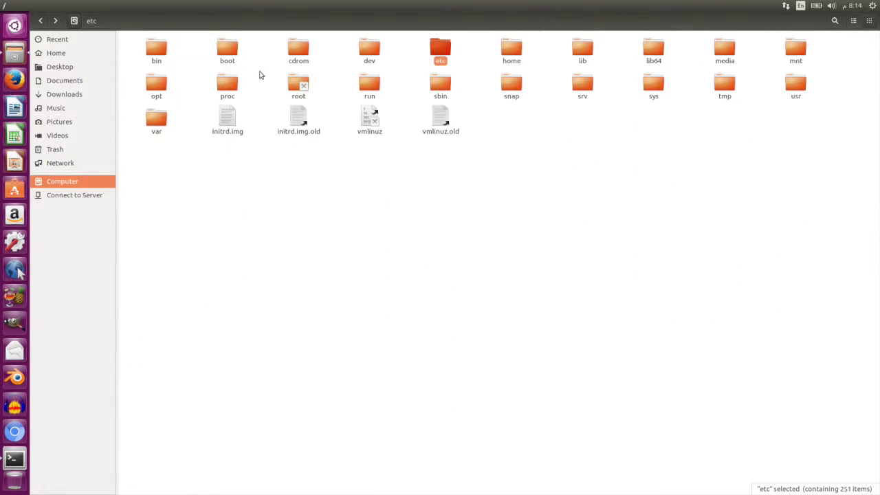
Look inside the home and opt folders, return to the root folder and clear the selection.
double_click(514, 52)
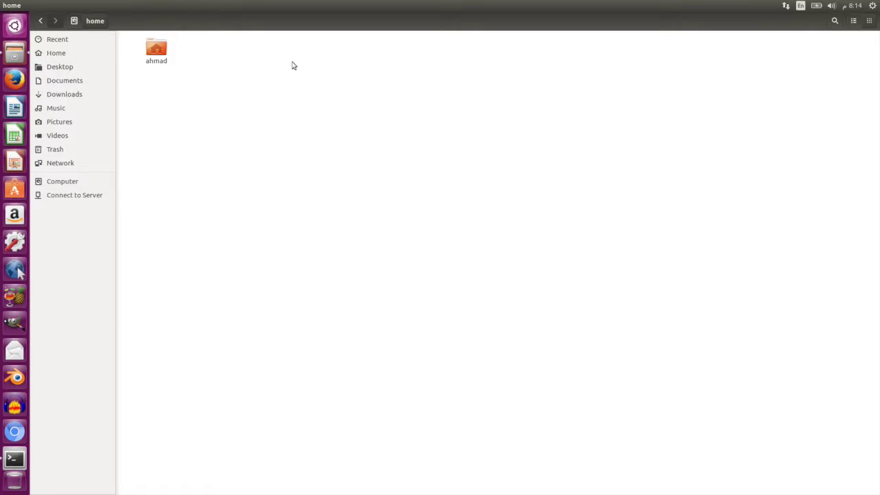
click(40, 21)
click(41, 21)
double_click(159, 88)
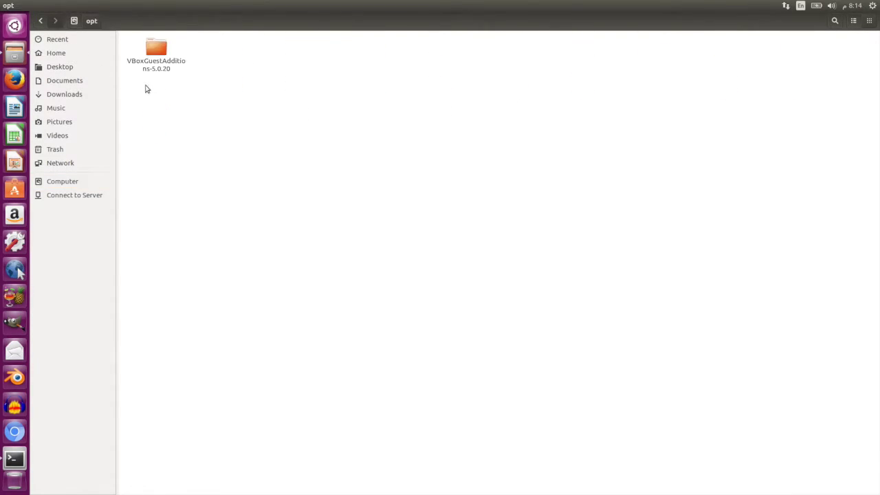
click(40, 21)
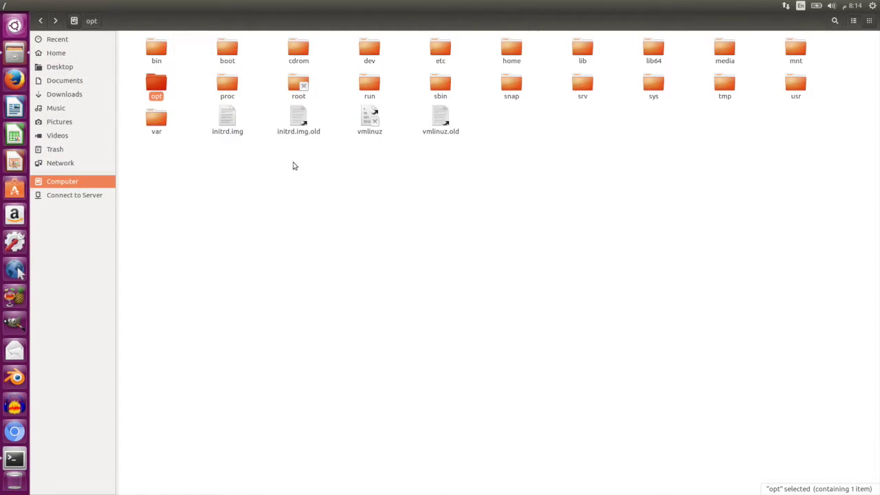
click(274, 178)
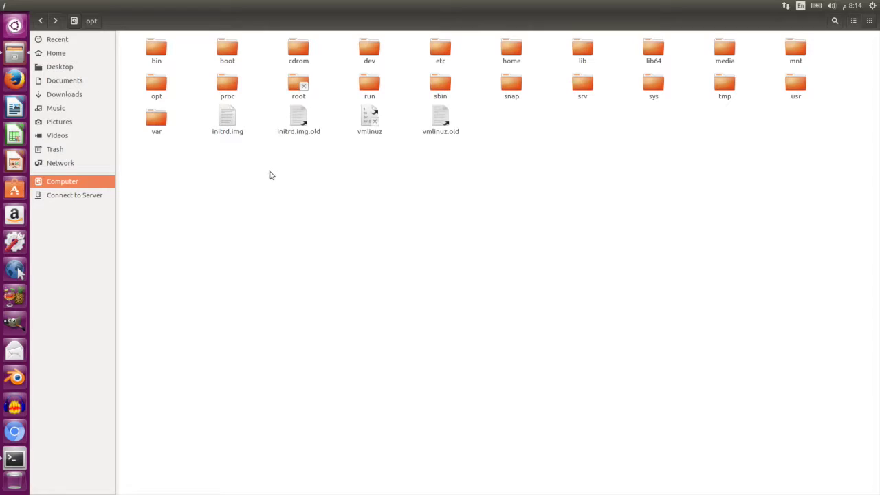
Return to the Home folder, then open the Connect to Server dialog and cancel it.
click(57, 53)
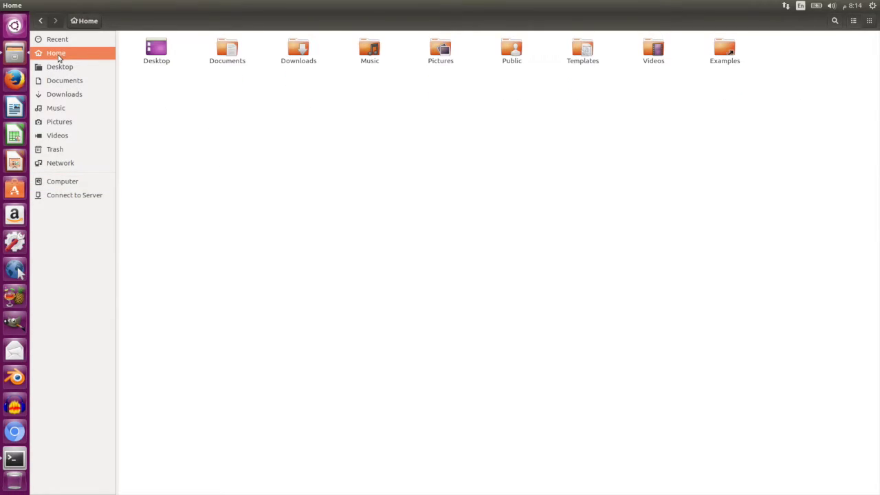
click(74, 195)
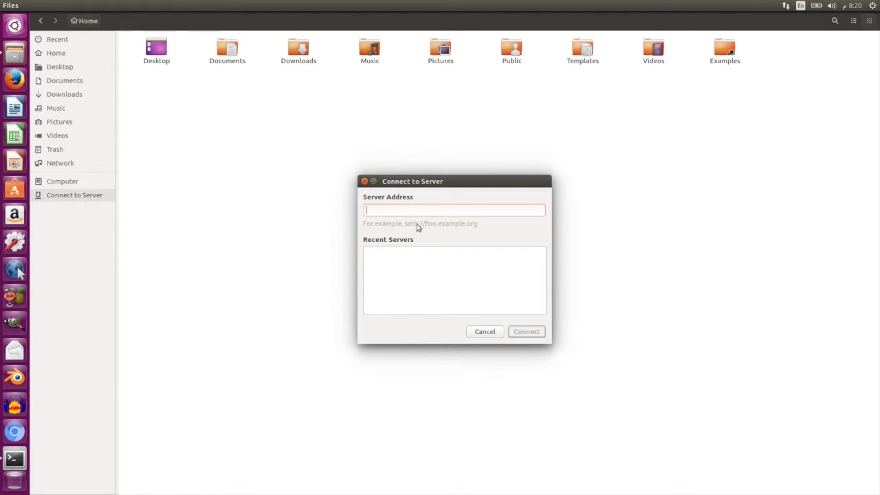
click(475, 335)
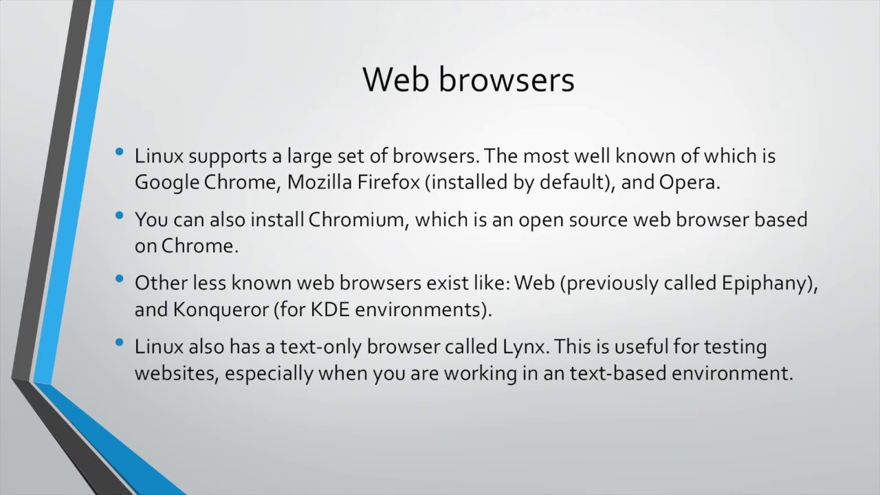